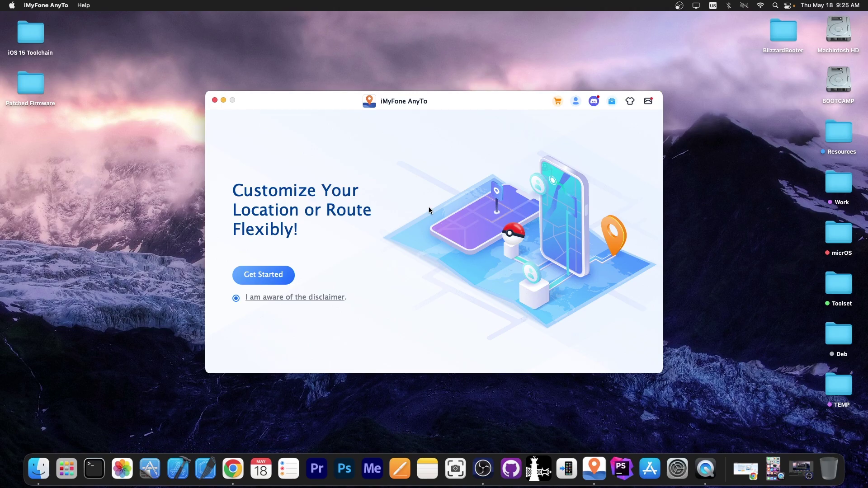
- Restore the minimised Chrome window showing the iMyFone AnyTo product page
{"action": "left_click", "coordinate": [745, 470]}
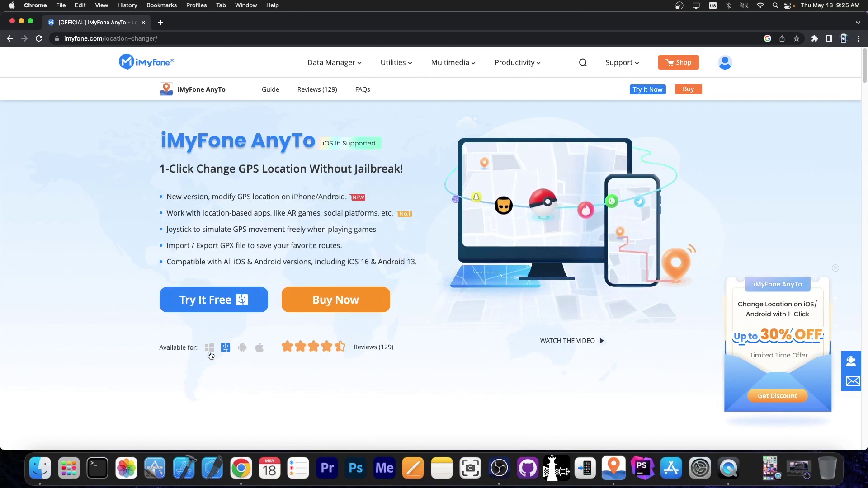
- Compare the Windows, Android and Apple download options, leaving the Apple version selected
{"action": "left_click", "coordinate": [210, 349]}
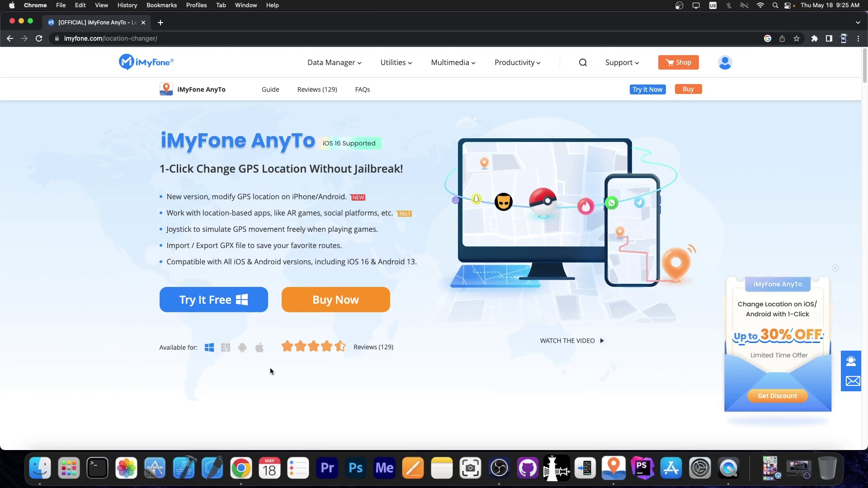
{"action": "left_click", "coordinate": [242, 349]}
{"action": "left_click", "coordinate": [258, 353]}
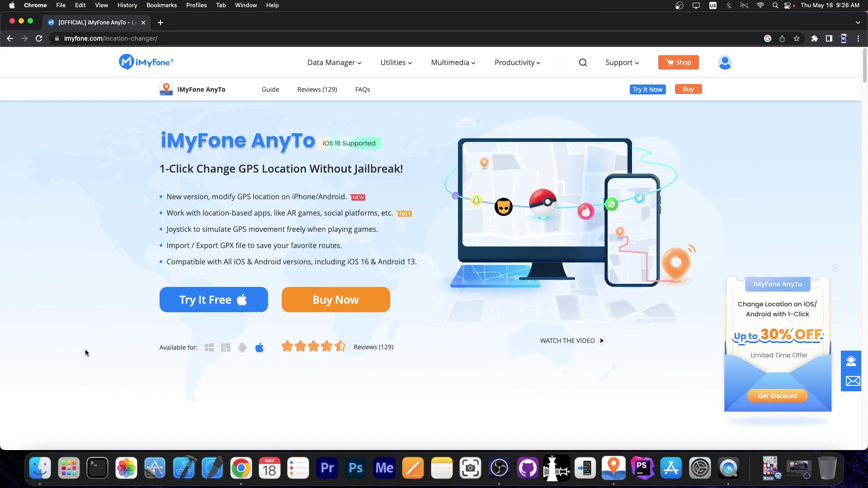
- Scroll through the AnyTo feature sections, then return to the top of the page
{"action": "scroll", "coordinate": [85, 350], "scroll_direction": "down", "scroll_amount": 10}
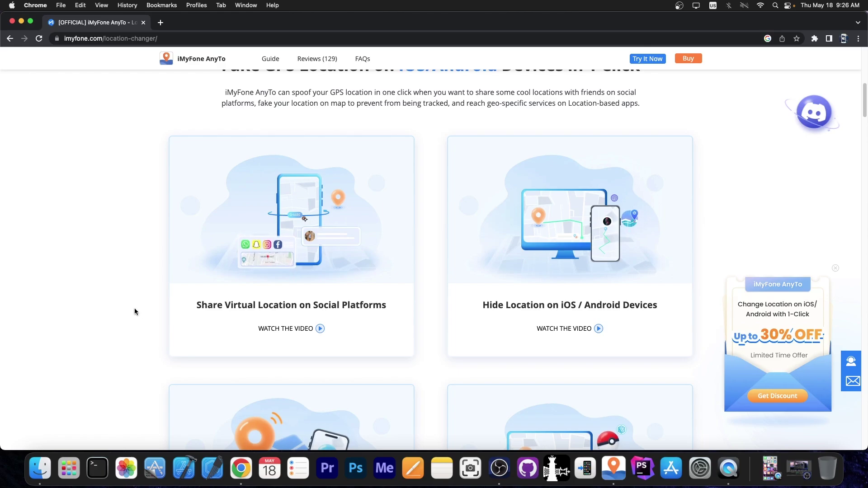
{"action": "scroll", "coordinate": [53, 339], "scroll_direction": "down", "scroll_amount": 4}
{"action": "scroll", "coordinate": [51, 336], "scroll_direction": "down", "scroll_amount": 1}
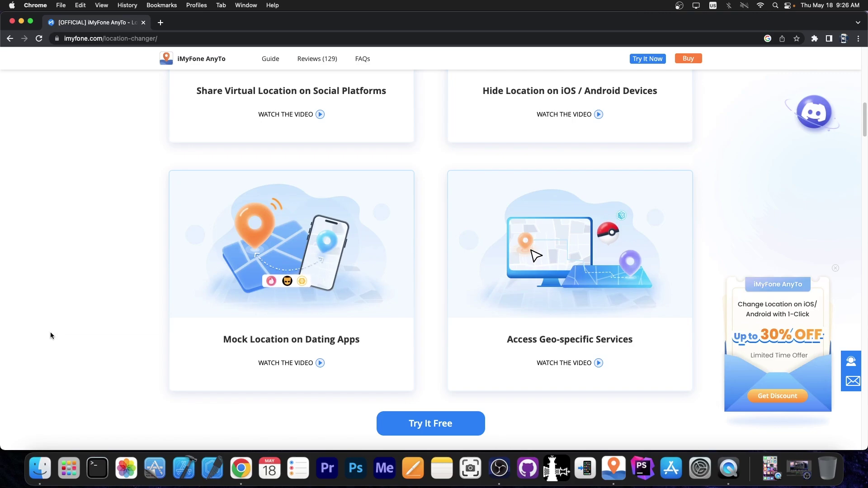
{"action": "key", "text": "Home"}
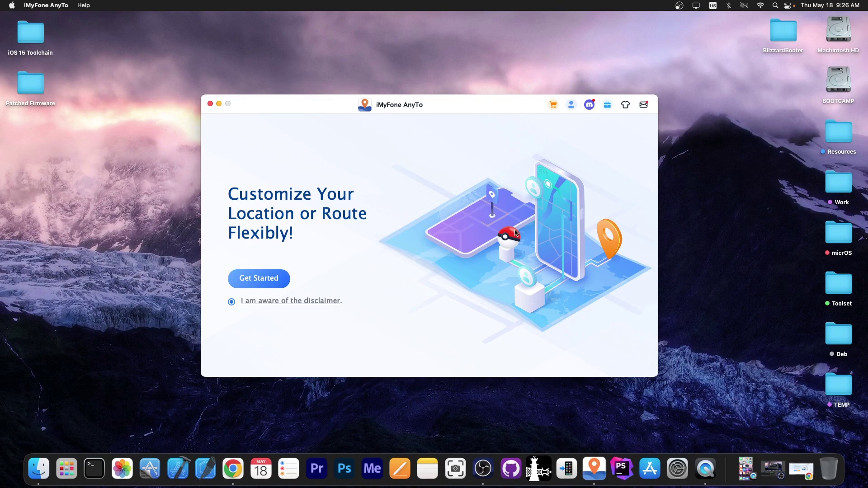
- Restore the iPhone mirror, place AnyTo beside it, and connect the iPhone over USB
{"action": "left_click", "coordinate": [747, 469]}
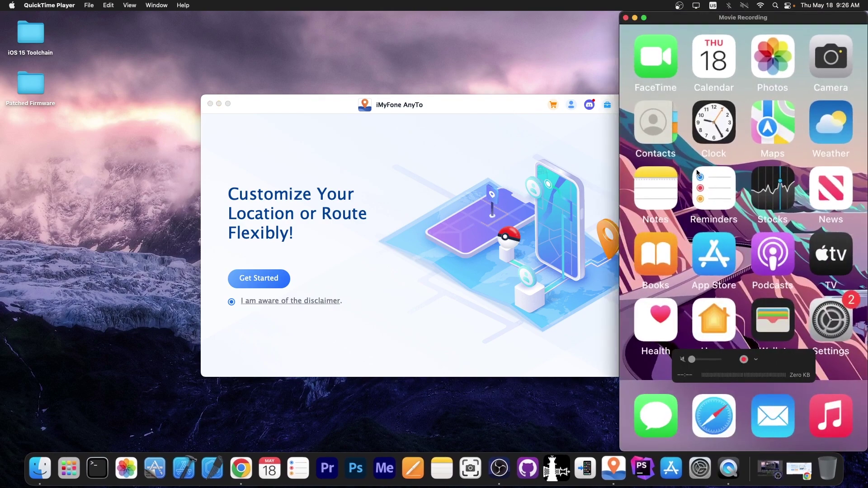
{"action": "left_click_drag", "start_coordinate": [318, 97], "coordinate": [228, 98]}
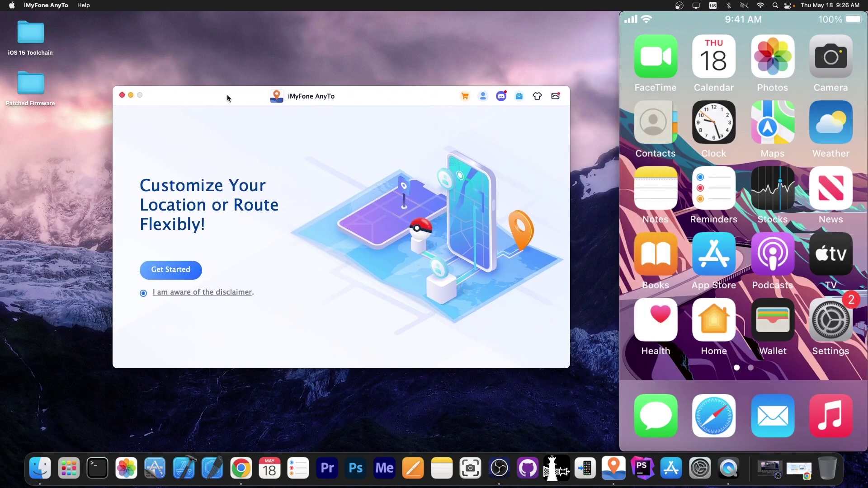
{"action": "left_click", "coordinate": [173, 273]}
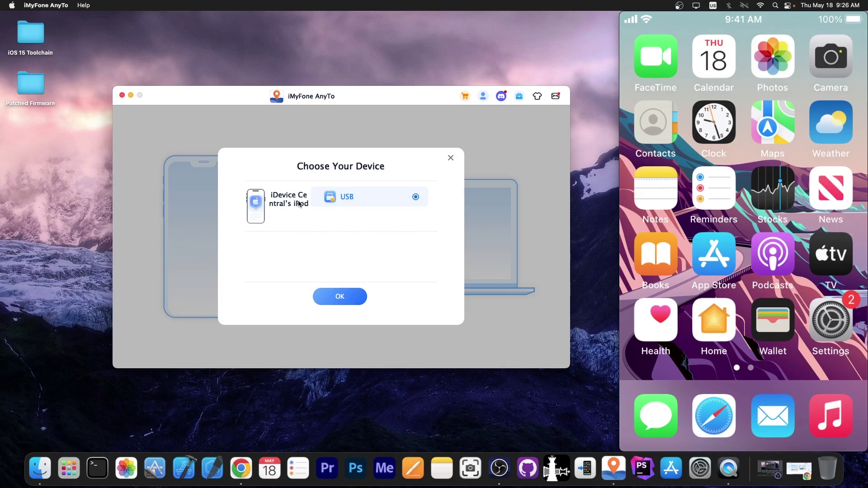
{"action": "left_click", "coordinate": [339, 301]}
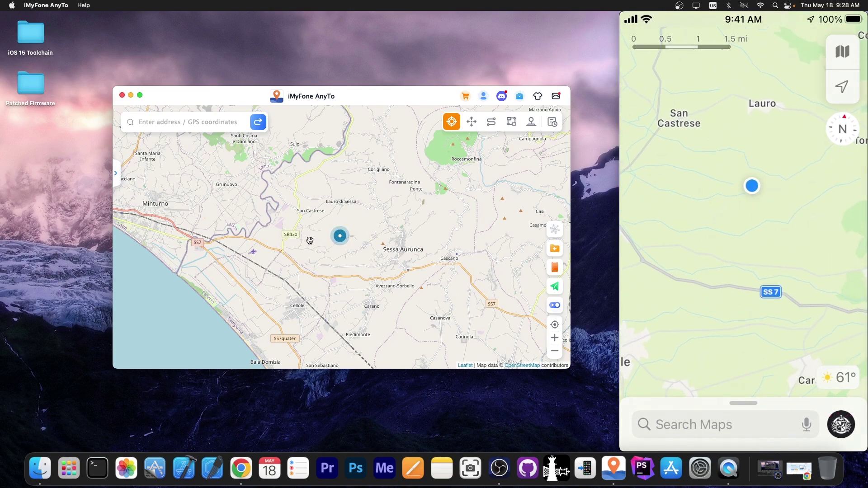
- Pin a spot in Las Vegas near Henderson and teleport the iPhone there, accepting the warning
{"action": "scroll", "coordinate": [379, 270], "scroll_direction": "down", "scroll_amount": 5}
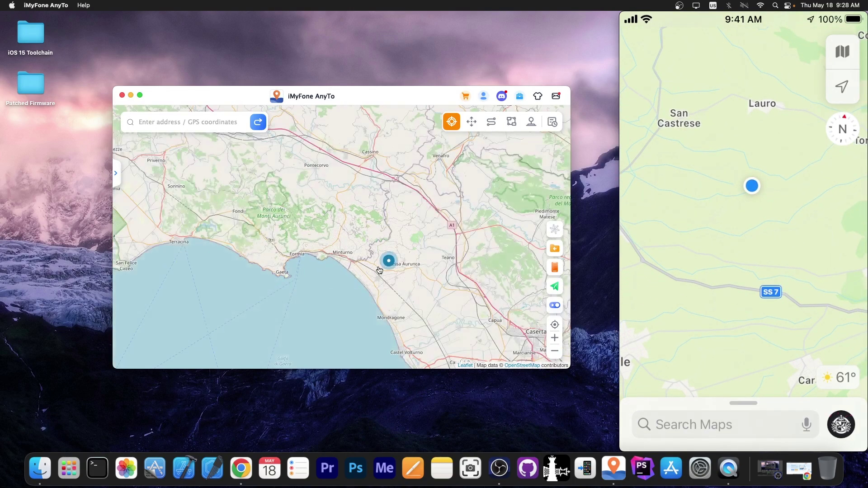
{"action": "scroll", "coordinate": [379, 270], "scroll_direction": "down", "scroll_amount": 10}
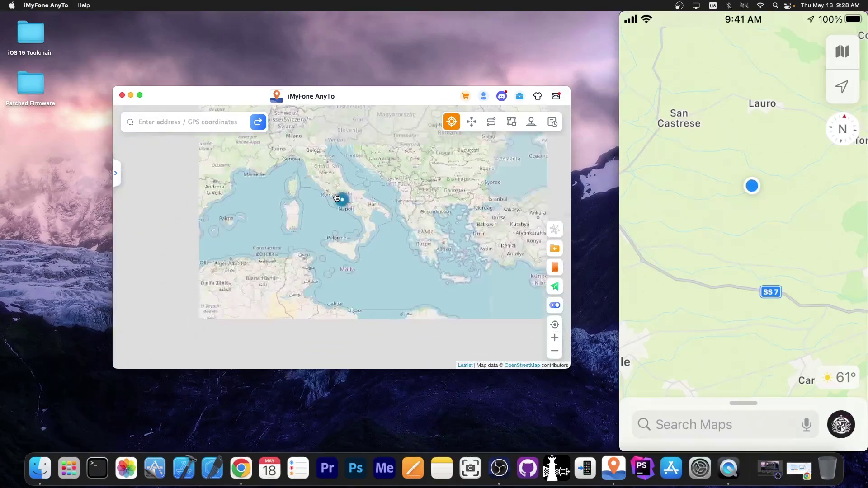
{"action": "scroll", "coordinate": [336, 197], "scroll_direction": "down", "scroll_amount": 5}
{"action": "left_click_drag", "start_coordinate": [336, 197], "coordinate": [475, 224]}
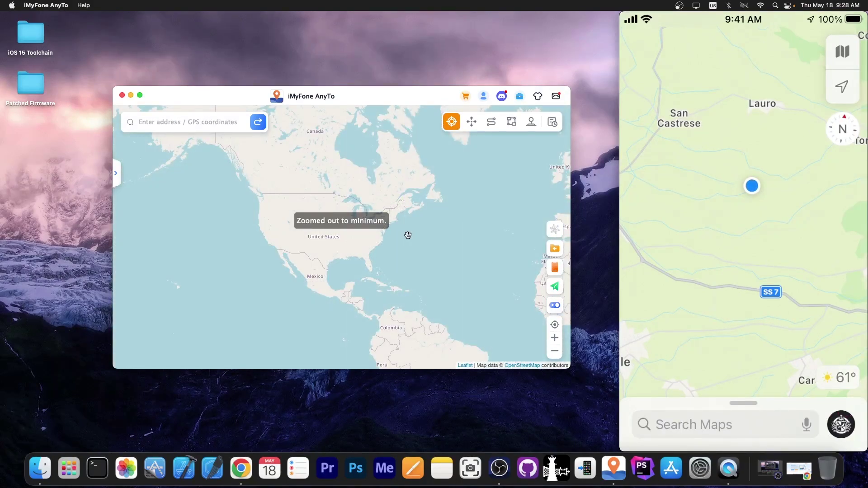
{"action": "scroll", "coordinate": [332, 238], "scroll_direction": "up", "scroll_amount": 12}
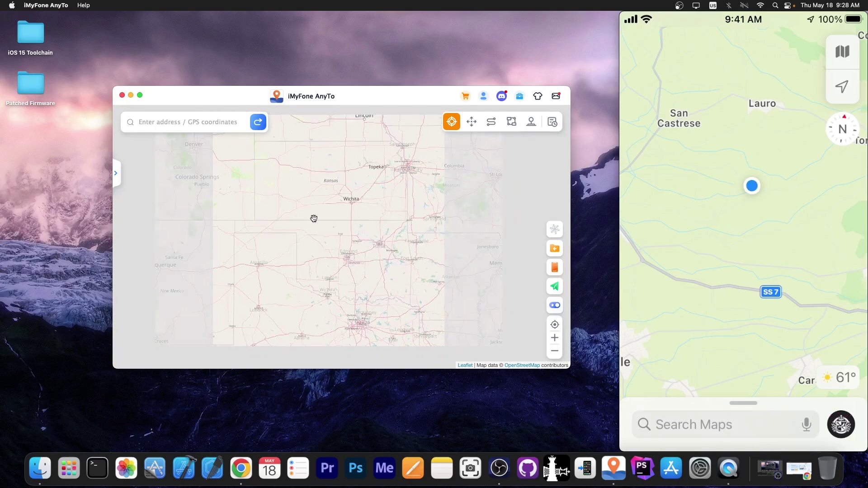
{"action": "scroll", "coordinate": [314, 218], "scroll_direction": "up", "scroll_amount": 3}
{"action": "scroll", "coordinate": [314, 218], "scroll_direction": "down", "scroll_amount": 3}
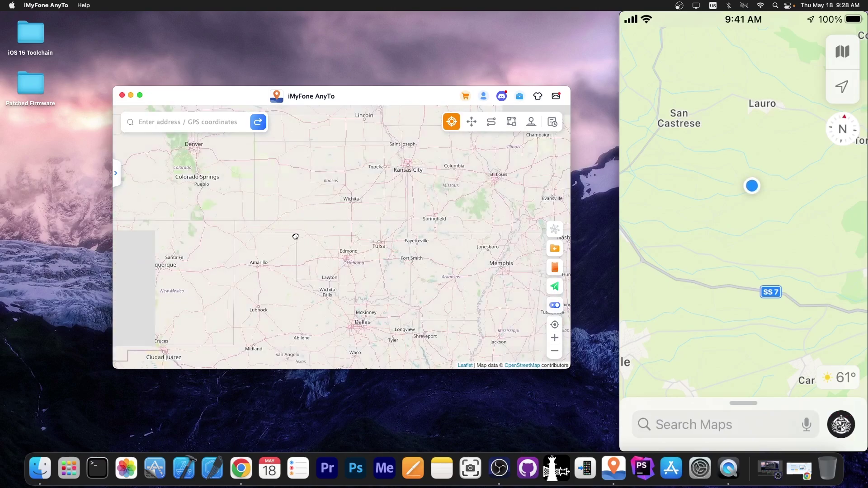
{"action": "scroll", "coordinate": [295, 237], "scroll_direction": "down", "scroll_amount": 3}
{"action": "scroll", "coordinate": [316, 281], "scroll_direction": "up", "scroll_amount": 5}
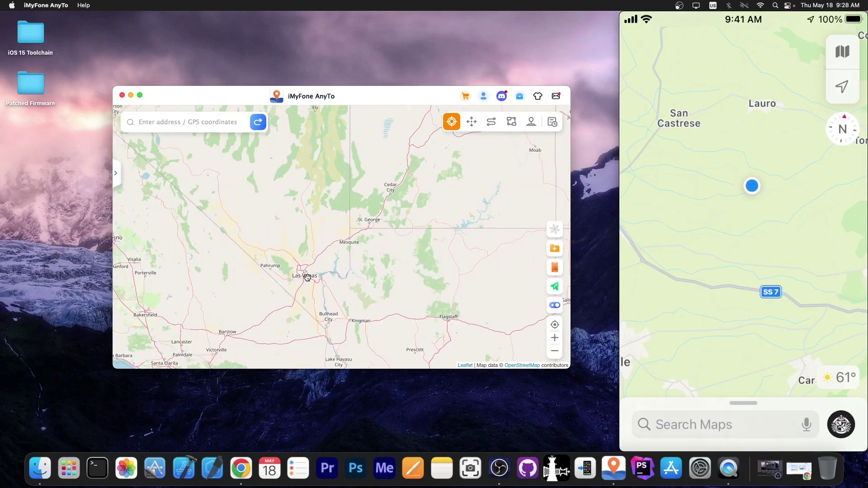
{"action": "left_click", "coordinate": [306, 276]}
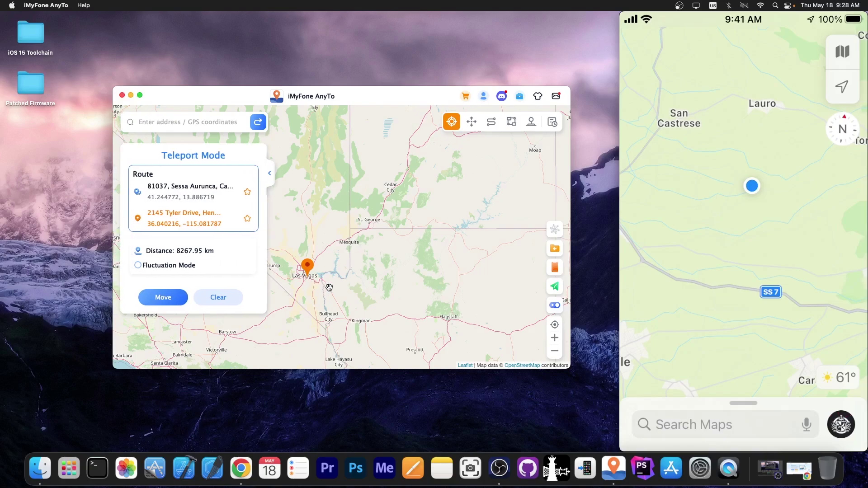
{"action": "left_click", "coordinate": [163, 302]}
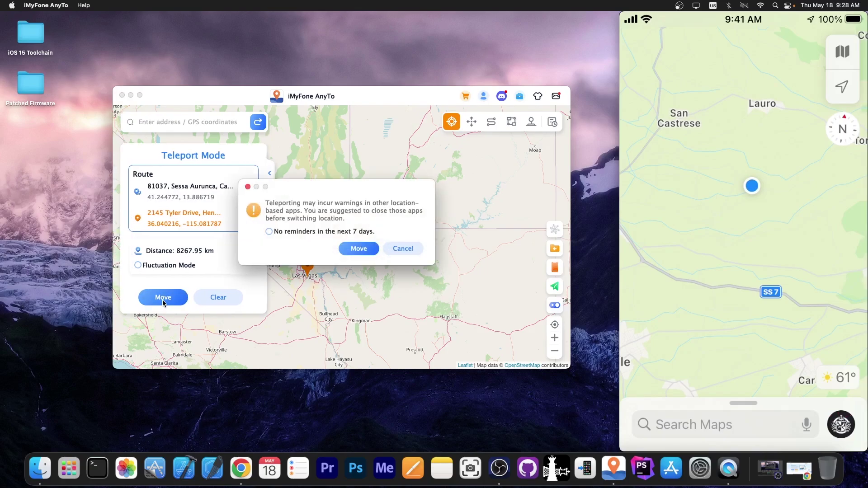
{"action": "left_click", "coordinate": [359, 249]}
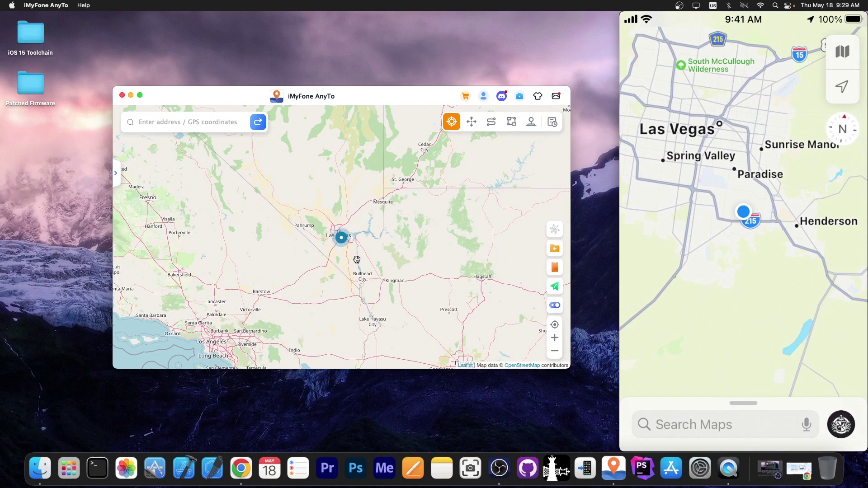
{"action": "scroll", "coordinate": [357, 260], "scroll_direction": "up", "scroll_amount": 5}
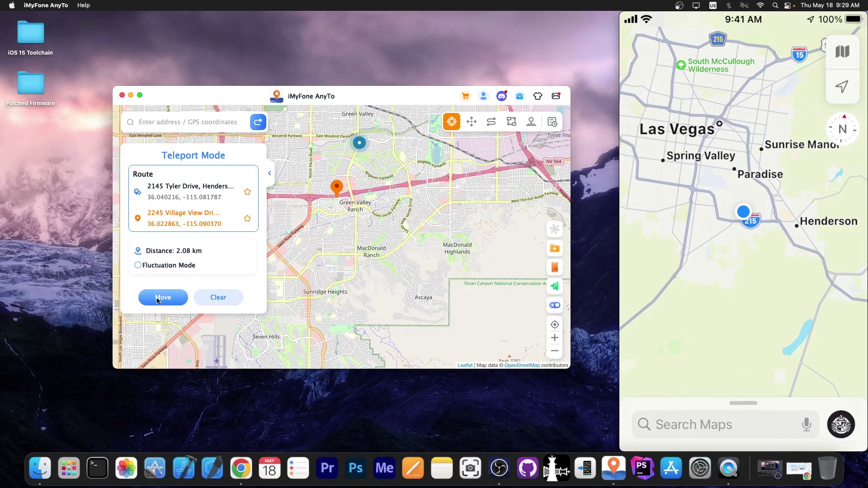
{"action": "left_click", "coordinate": [158, 297]}
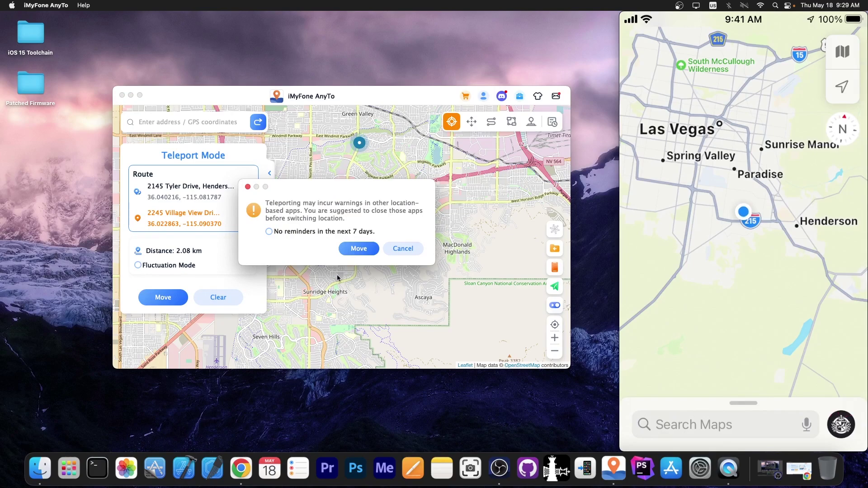
{"action": "left_click", "coordinate": [370, 250]}
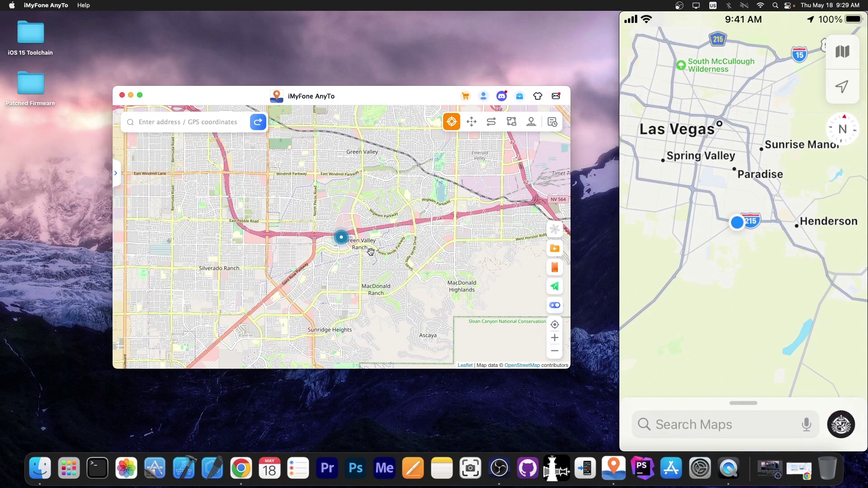
{"action": "left_click", "coordinate": [348, 254]}
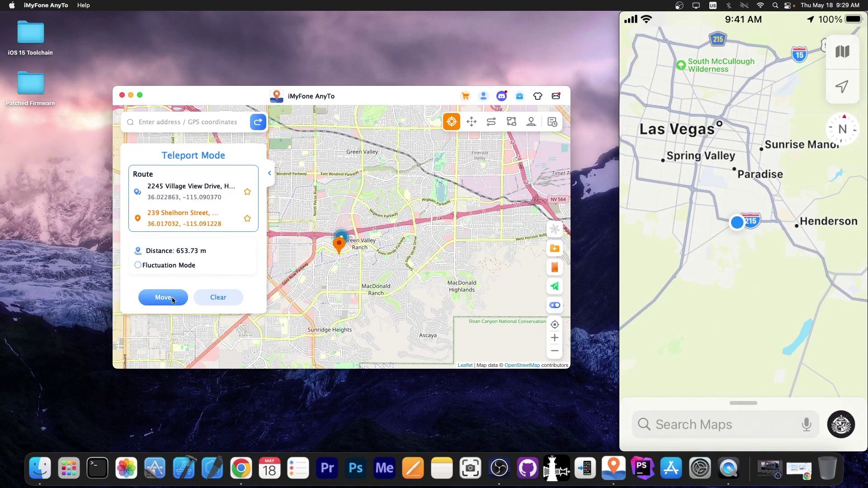
{"action": "left_click", "coordinate": [172, 298]}
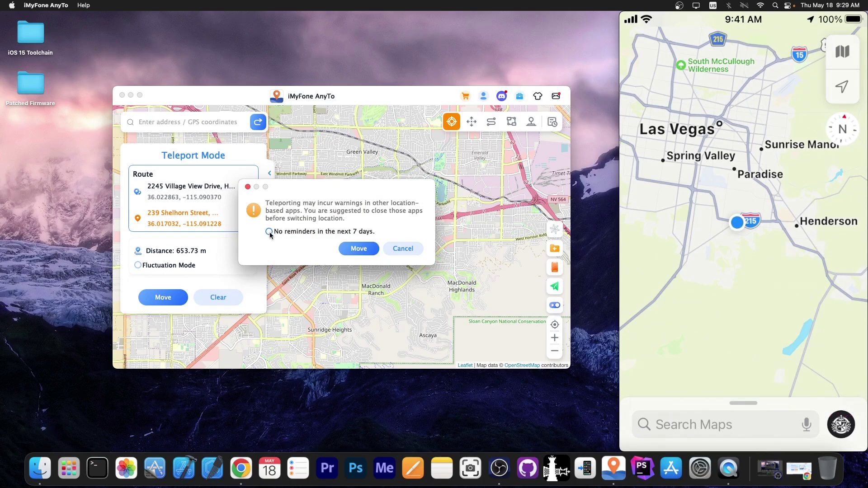
{"action": "left_click", "coordinate": [358, 251]}
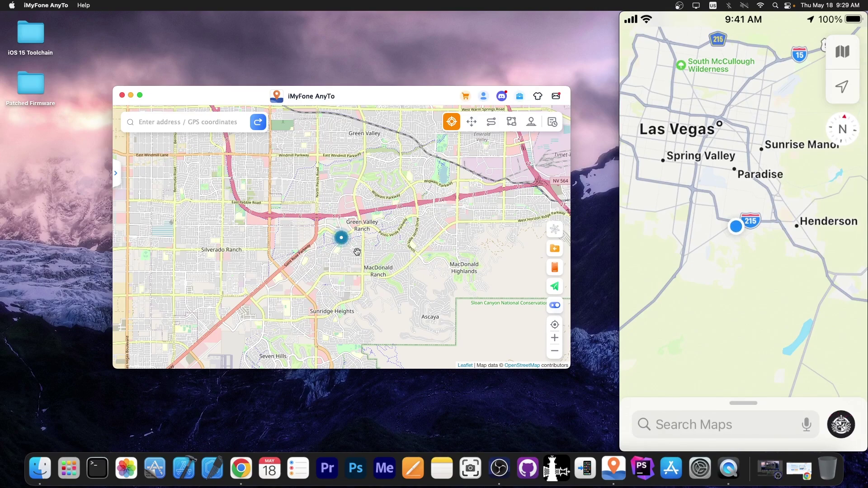
{"action": "mouse_move", "coordinate": [673, 160]}
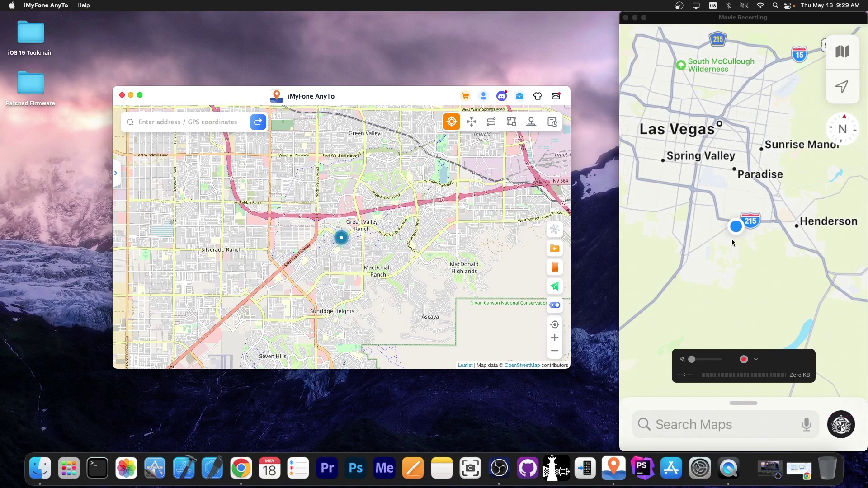
{"action": "left_click", "coordinate": [491, 123]}
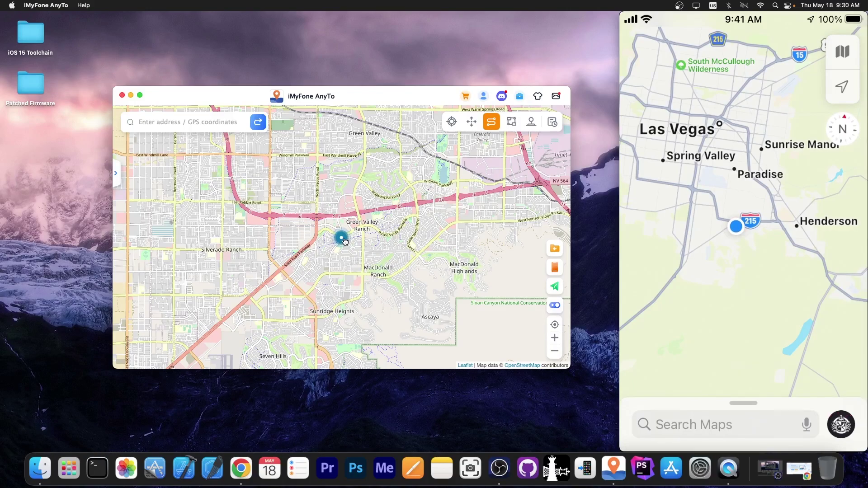
- Drive a two-spot route toward MacDonald Ranch at 33.33 m/s, then stop and switch to Multi-spot Mode
{"action": "left_click", "coordinate": [340, 263]}
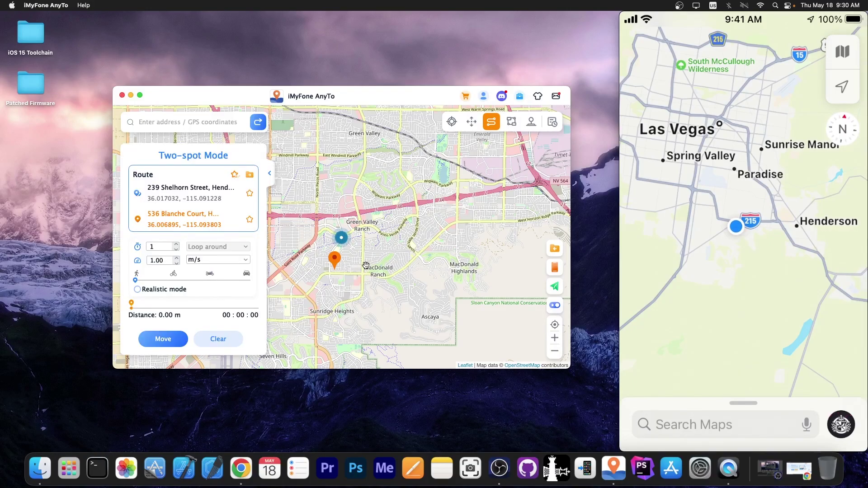
{"action": "left_click", "coordinate": [364, 274]}
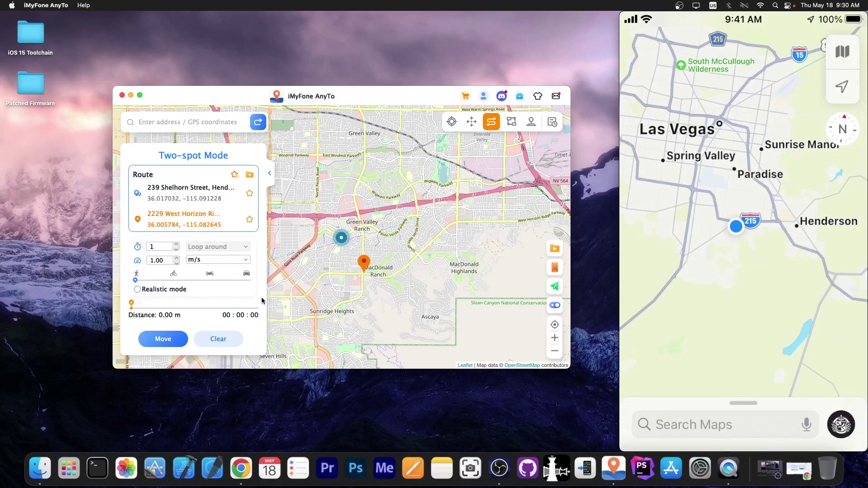
{"action": "left_click_drag", "start_coordinate": [136, 281], "coordinate": [225, 281]}
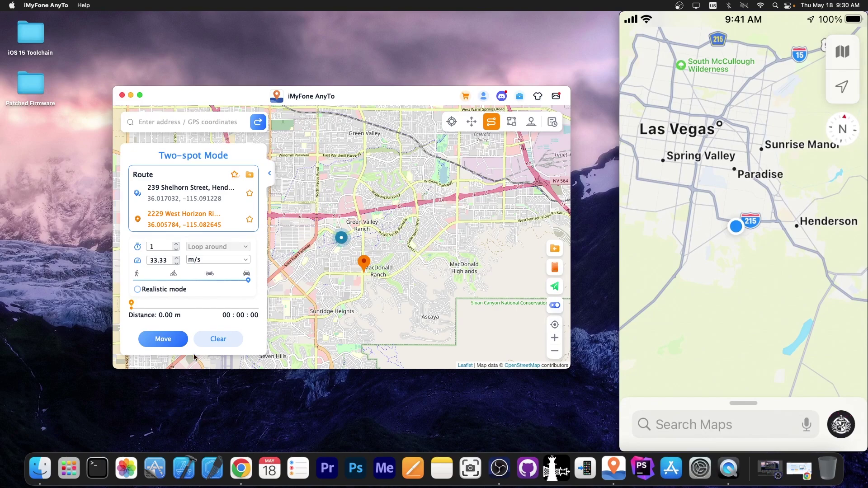
{"action": "left_click", "coordinate": [162, 340]}
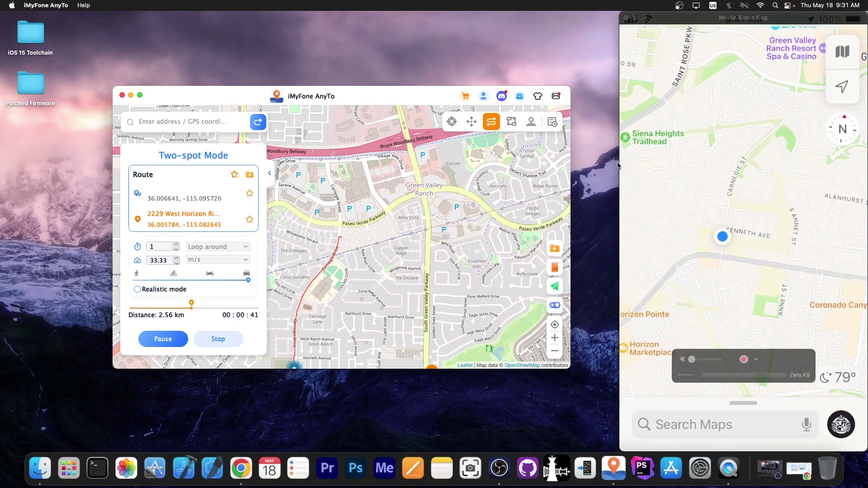
{"action": "left_click", "coordinate": [218, 338]}
{"action": "left_click", "coordinate": [512, 123]}
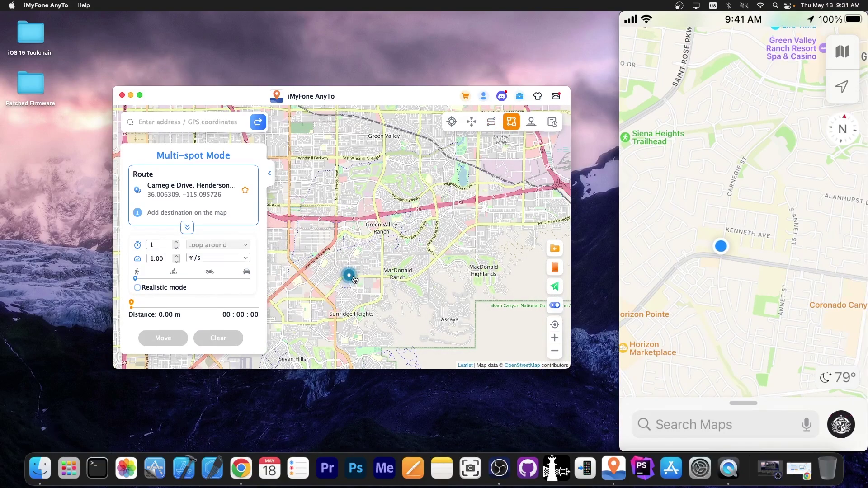
- Place eleven route spots around Green Valley Ranch, closing the loop at the start marker
{"action": "left_click", "coordinate": [370, 256]}
{"action": "left_click", "coordinate": [349, 212]}
{"action": "left_click", "coordinate": [381, 192]}
{"action": "left_click", "coordinate": [417, 216]}
{"action": "left_click", "coordinate": [443, 233]}
{"action": "left_click", "coordinate": [482, 196]}
{"action": "left_click", "coordinate": [452, 147]}
{"action": "left_click", "coordinate": [334, 167]}
{"action": "left_click", "coordinate": [320, 225]}
{"action": "left_click", "coordinate": [339, 271]}
{"action": "left_click", "coordinate": [348, 275]}
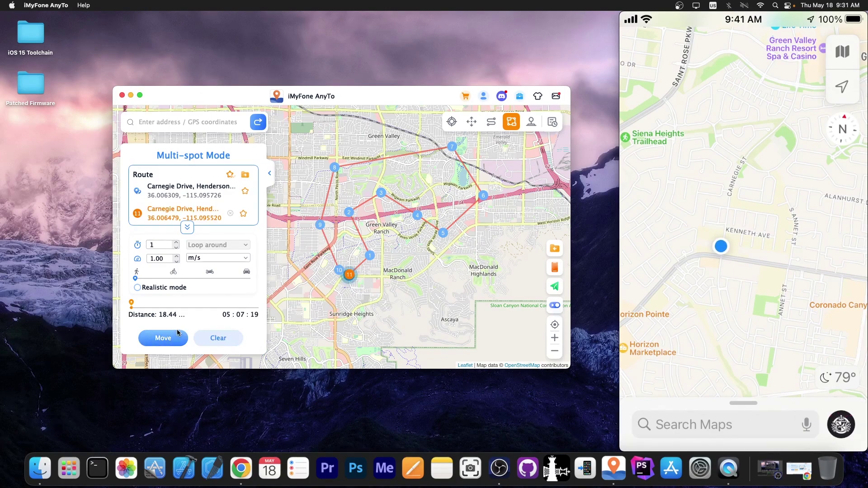
- Run the 18.44 km loop route, then stop it and confirm with Yes
{"action": "left_click", "coordinate": [175, 336]}
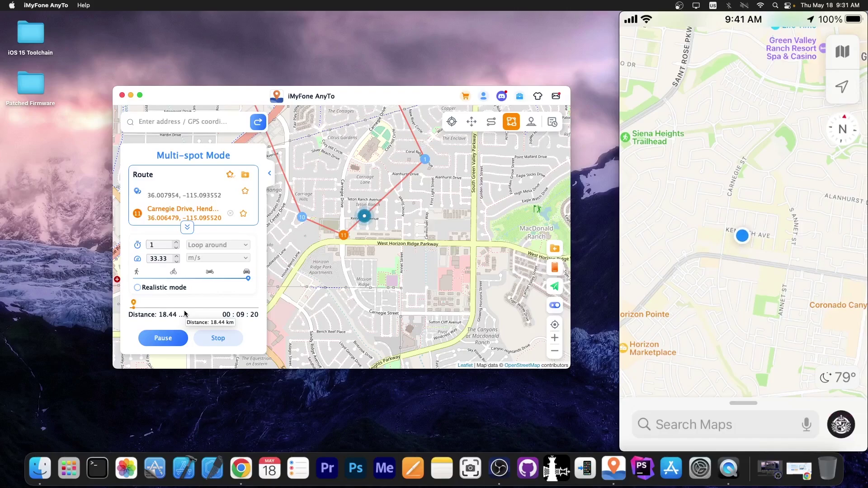
{"action": "left_click", "coordinate": [218, 337]}
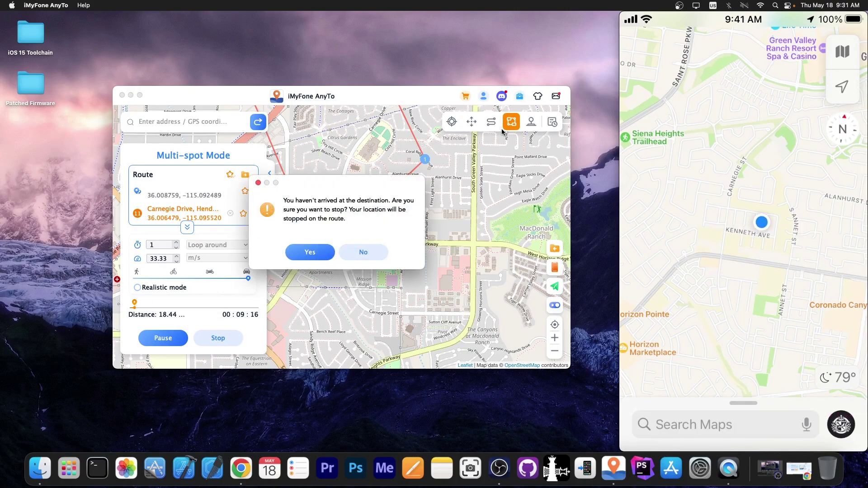
{"action": "left_click", "coordinate": [311, 250]}
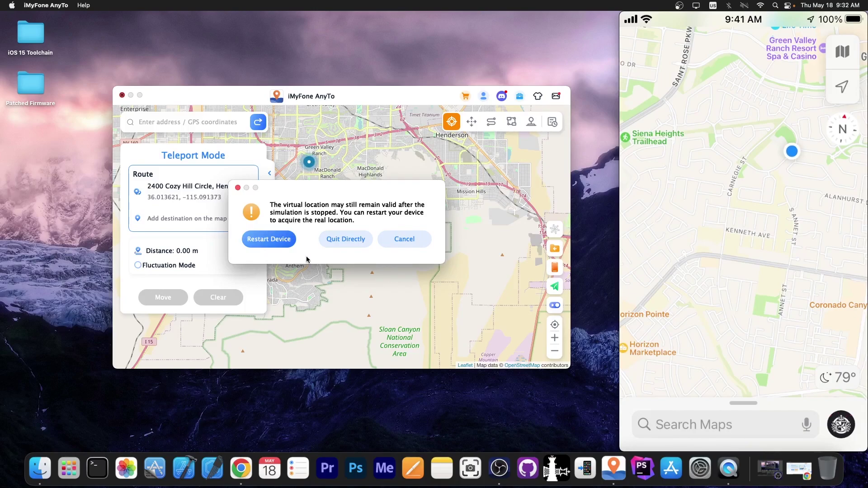
- Quit AnyTo directly without restarting, close the QuickTime recording, and minimise Chrome
{"action": "left_click", "coordinate": [289, 247]}
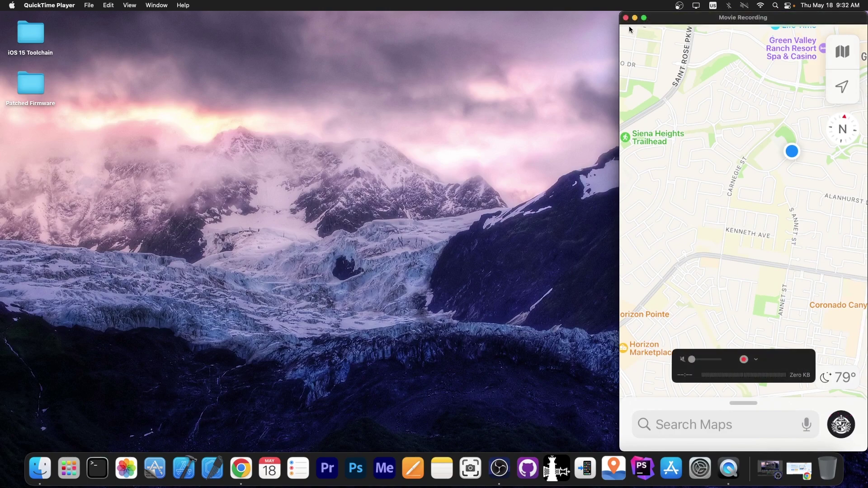
{"action": "left_click", "coordinate": [626, 18]}
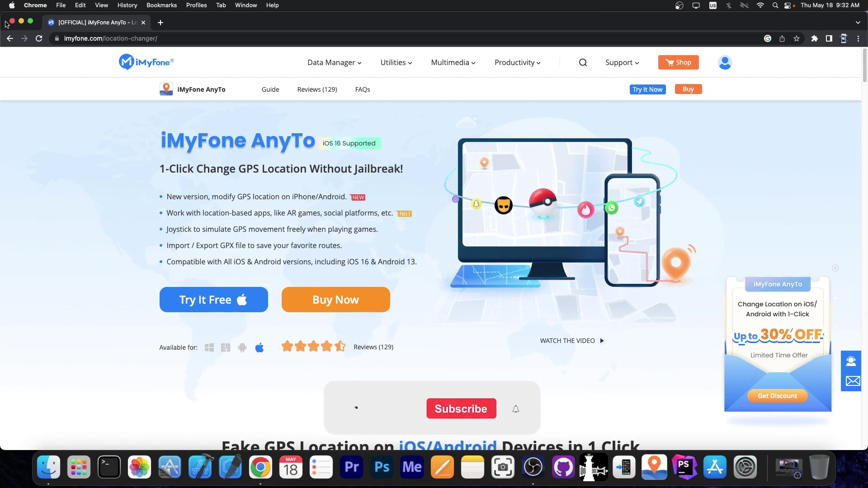
{"action": "left_click", "coordinate": [22, 21]}
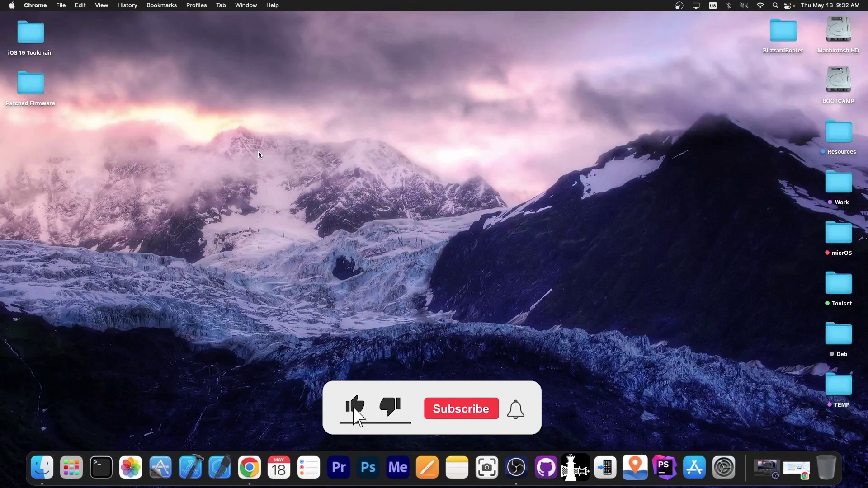